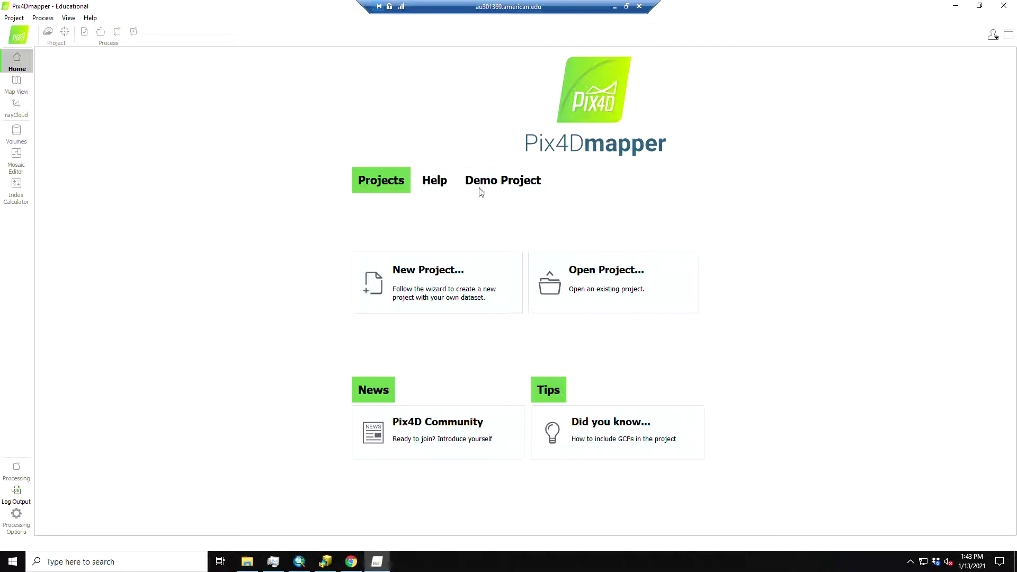
# Start a new Pix4Dmapper project from the New Project card on the Home screen
pyautogui.click(453, 292)
# Name the project 20210113_Columbia_Baptist_55m_P4P and save it in F:/ENVS_RS Dropbox/Projects/pix4d
pyautogui.click(423, 162)
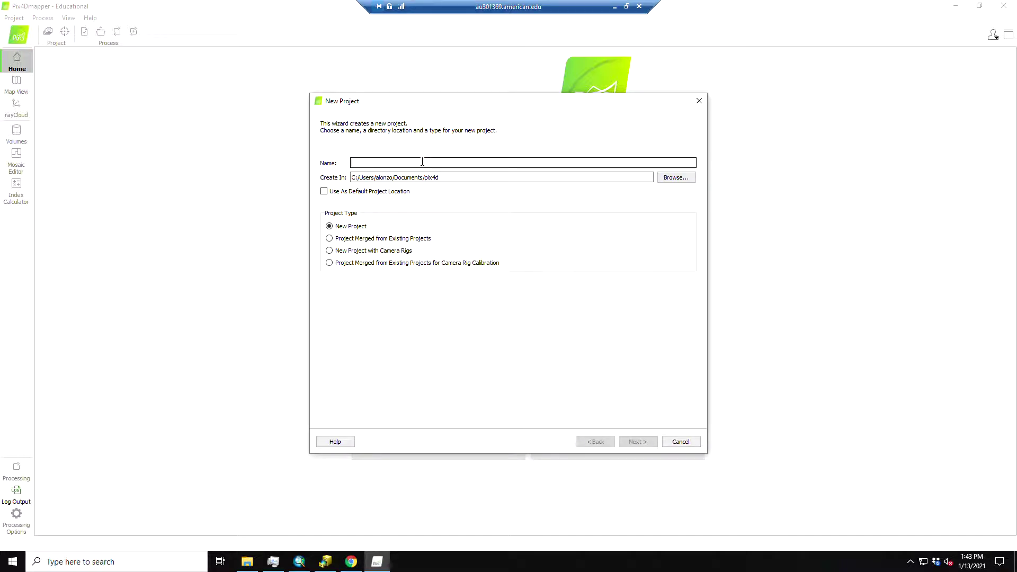
pyautogui.write('202')
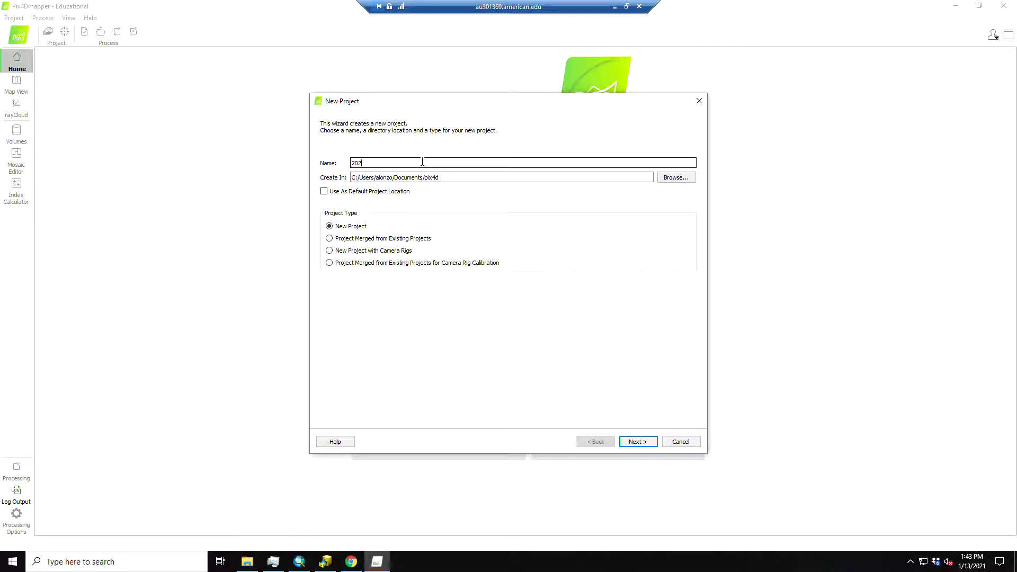
pyautogui.write('1')
pyautogui.write('01')
pyautogui.write('13_)')
pyautogui.write('olumbia_Baptist_')
pyautogui.write('55')
pyautogui.write('m')
pyautogui.write('_P4P')
pyautogui.doubleClick(508, 163)
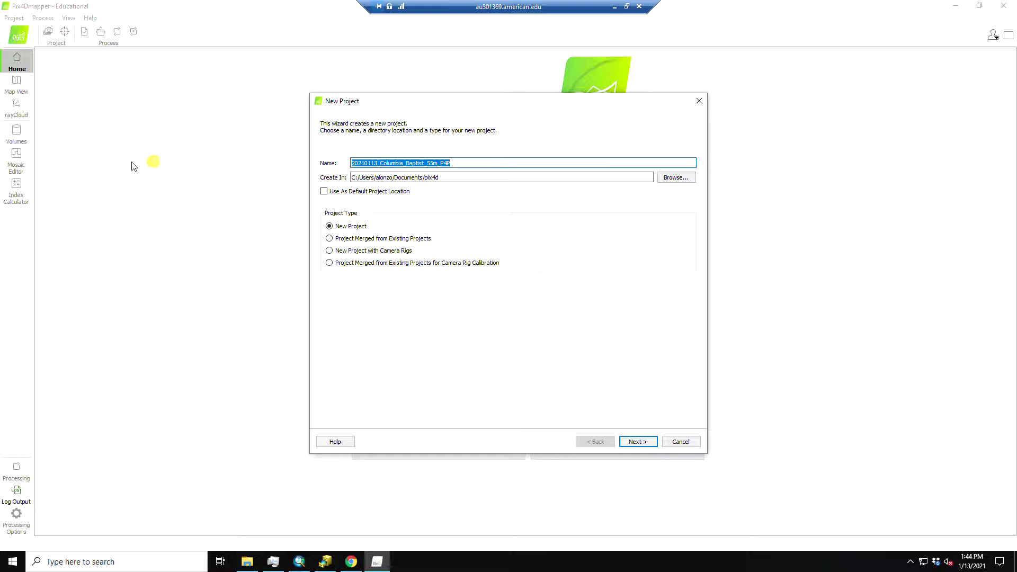
pyautogui.click(671, 178)
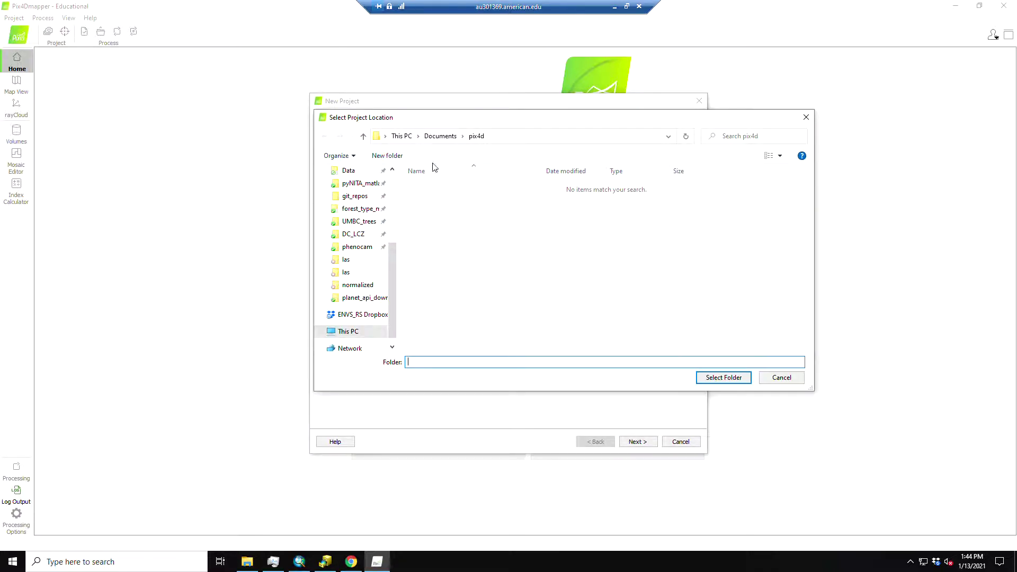
pyautogui.moveTo(394, 262); pyautogui.dragTo(394, 224)
pyautogui.click(349, 183)
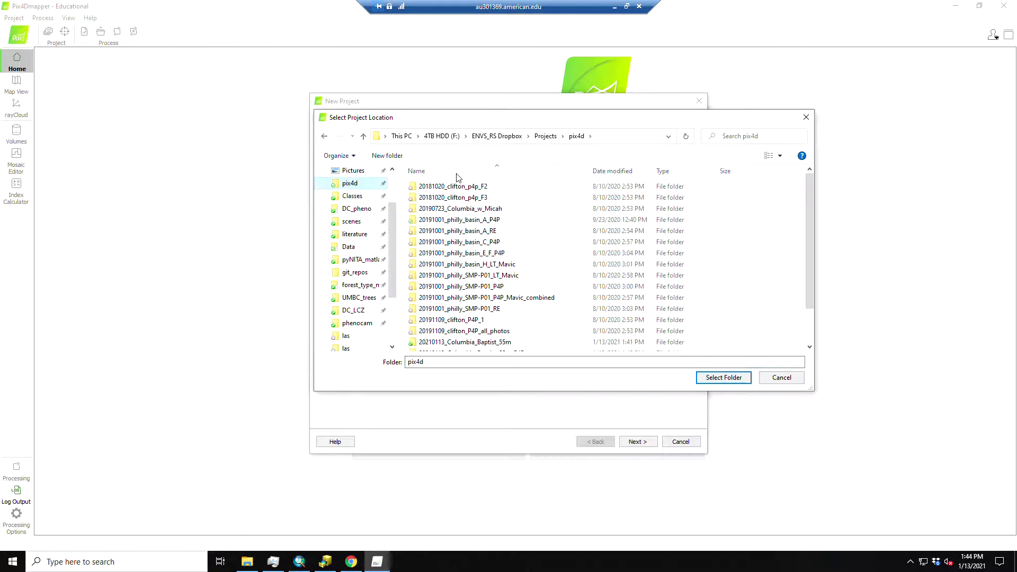
pyautogui.click(723, 377)
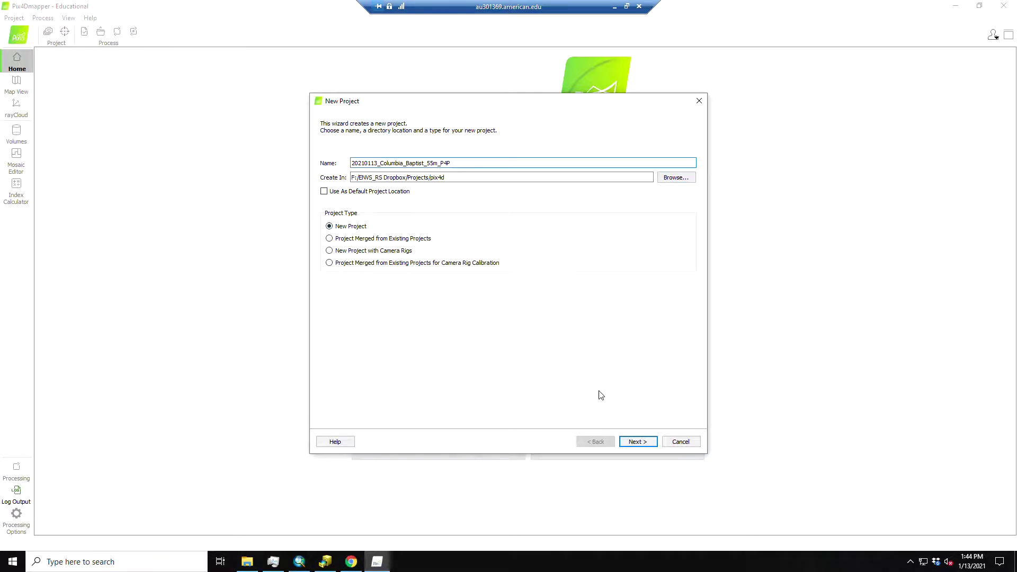
pyautogui.click(638, 442)
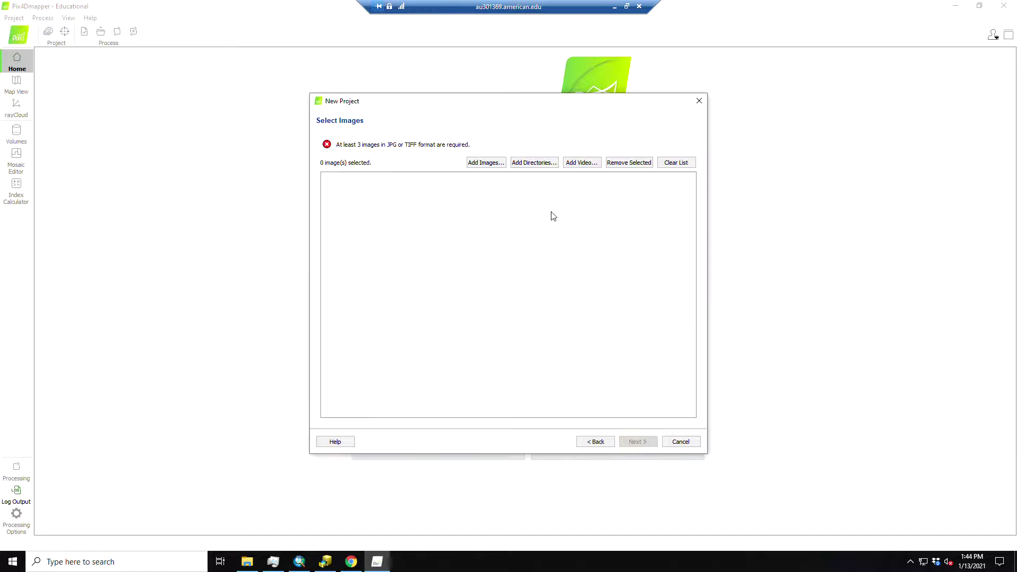
# Add all 78 images from Data > drone_imagery > Columbia_Baptist_leaf_off_20210113 > dg_55m
pyautogui.click(484, 162)
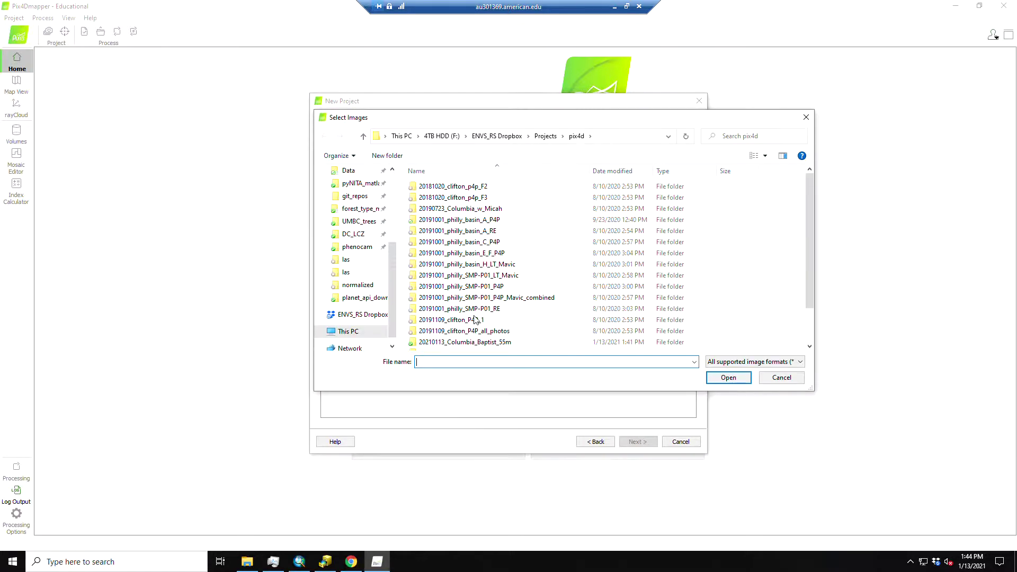
pyautogui.click(497, 137)
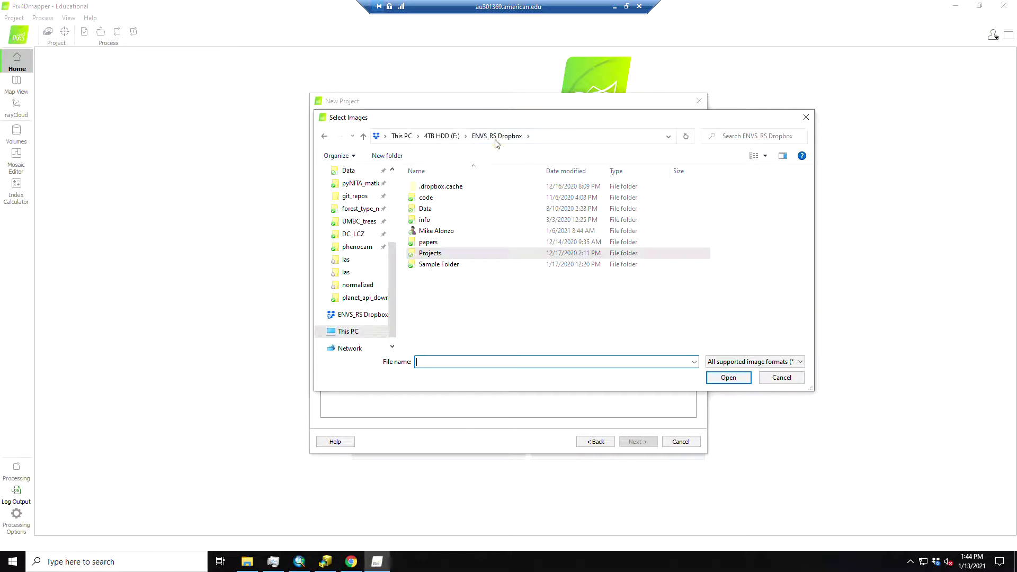
pyautogui.doubleClick(428, 209)
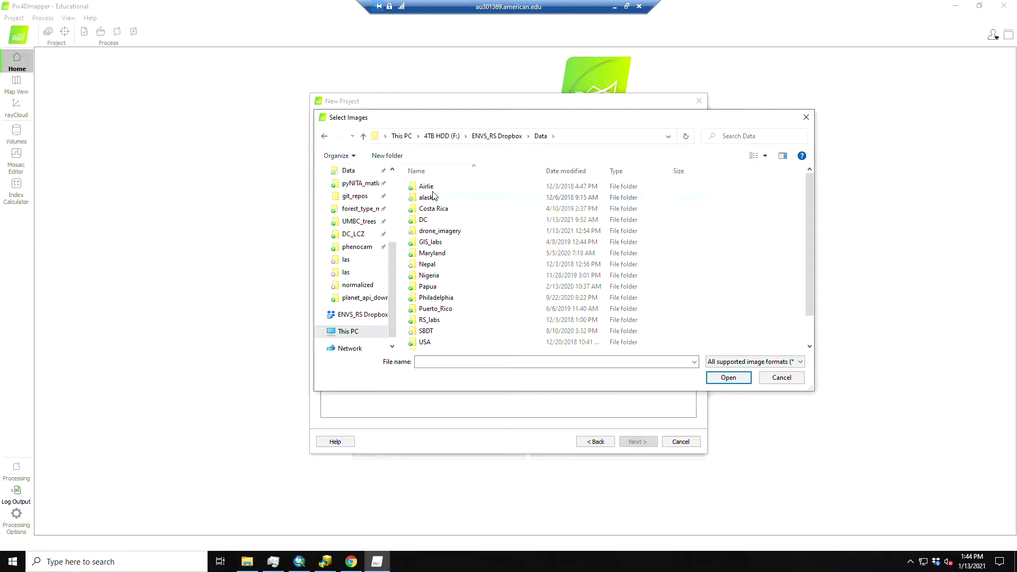
pyautogui.doubleClick(438, 233)
pyautogui.click(453, 202)
pyautogui.doubleClick(448, 201)
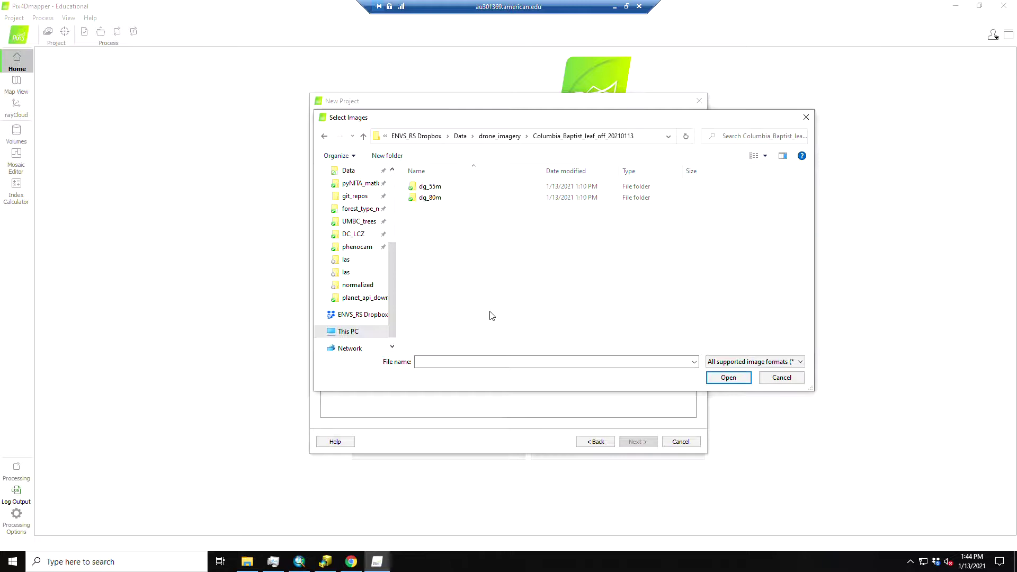
pyautogui.doubleClick(430, 188)
pyautogui.click(427, 196)
pyautogui.hotkey('ctrl', 'a')
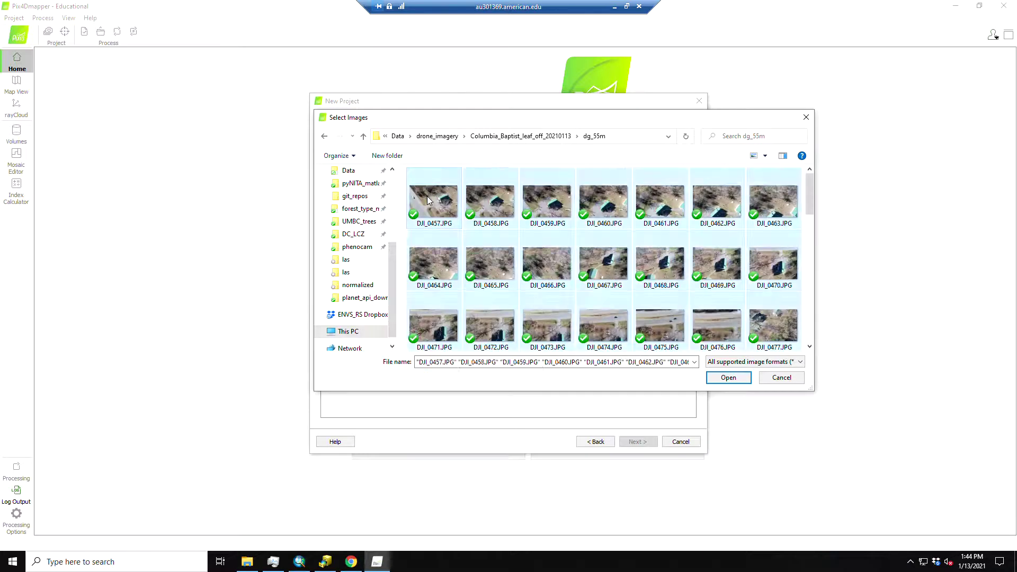
pyautogui.click(727, 378)
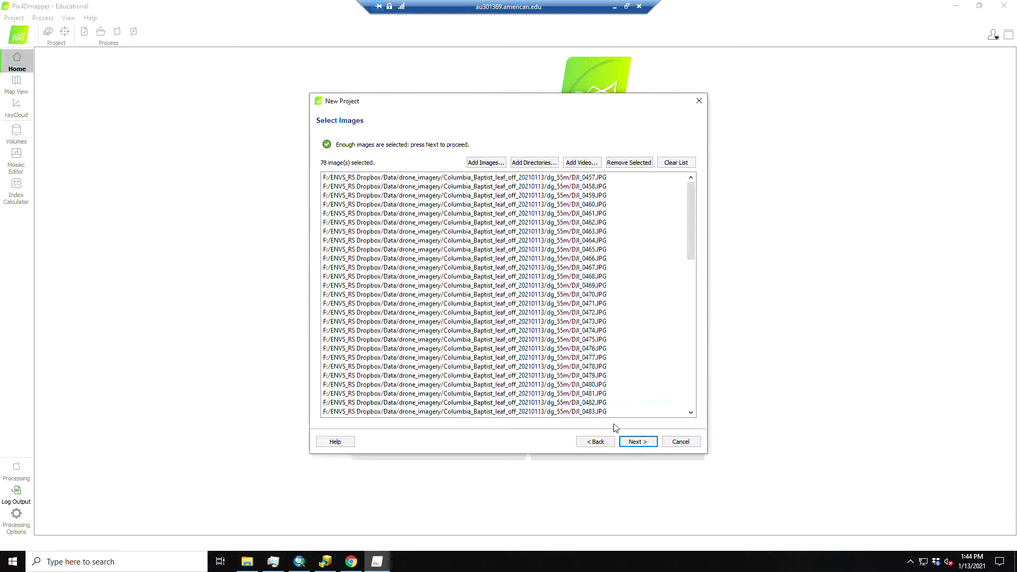
pyautogui.click(639, 443)
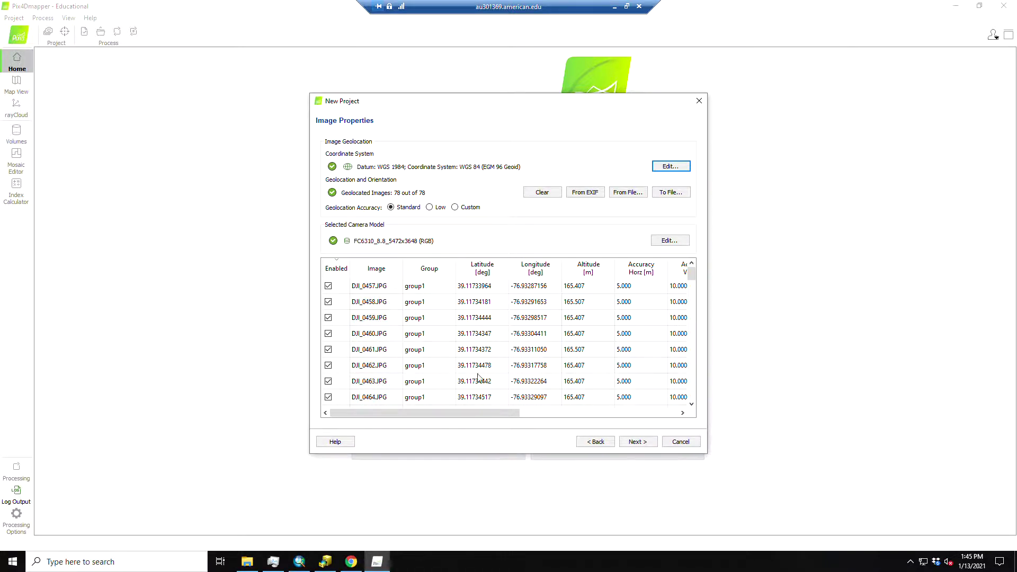
# Review the image properties table and accept the WGS 84 geolocation of all 78 images
pyautogui.moveTo(471, 413); pyautogui.dragTo(593, 416)
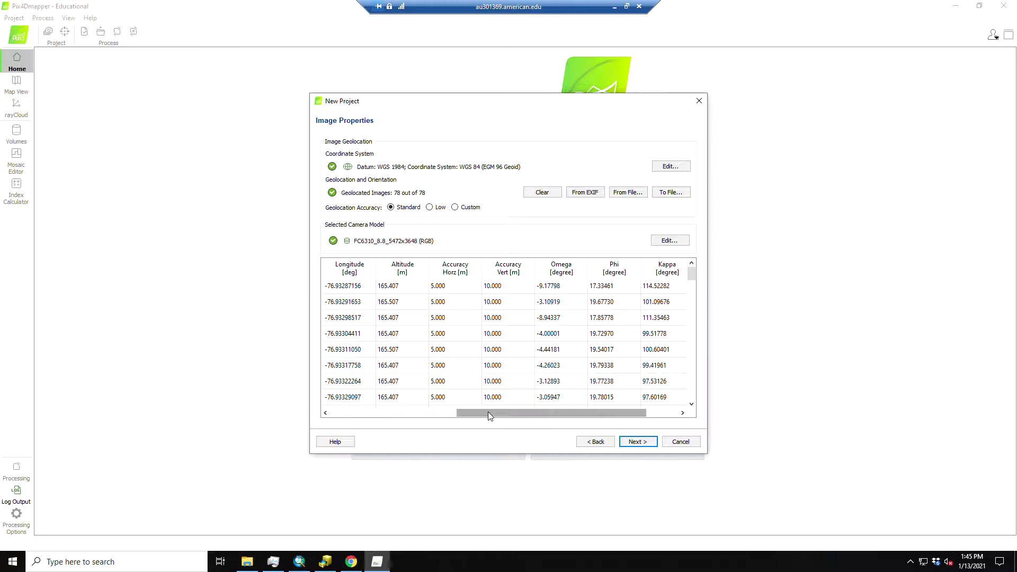
pyautogui.moveTo(488, 415); pyautogui.dragTo(364, 399)
pyautogui.click(653, 444)
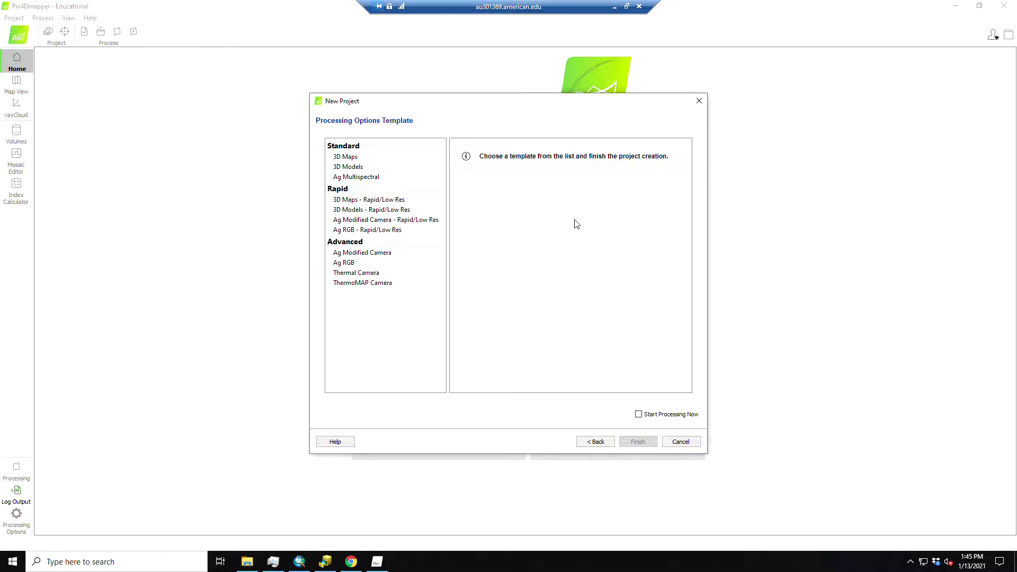
# Choose the 3D Maps template, enlarge the wizard to review its outputs, and finish
pyautogui.click(354, 159)
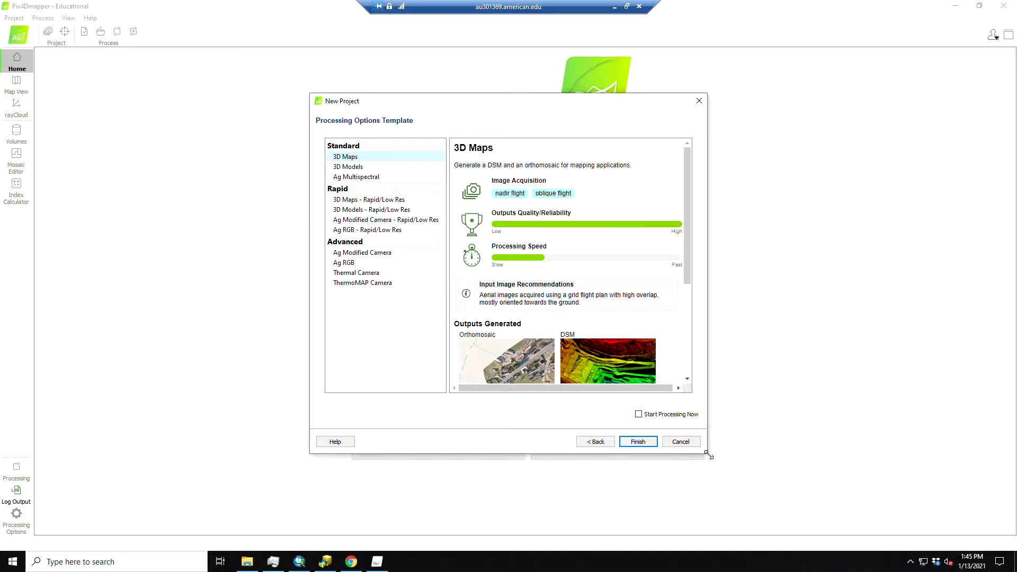
pyautogui.moveTo(706, 453); pyautogui.dragTo(783, 494)
pyautogui.moveTo(762, 247); pyautogui.dragTo(766, 311)
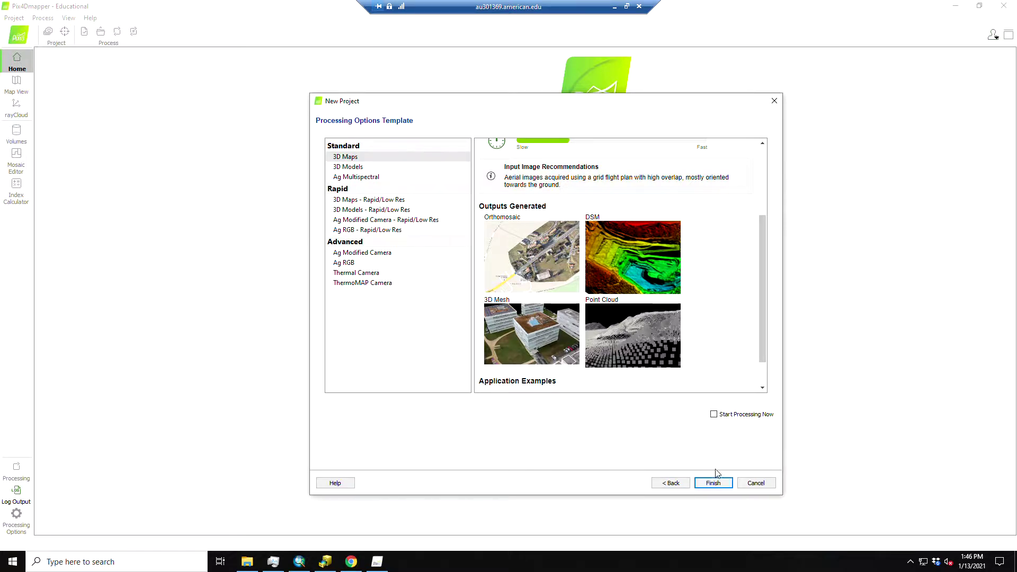
pyautogui.click(718, 485)
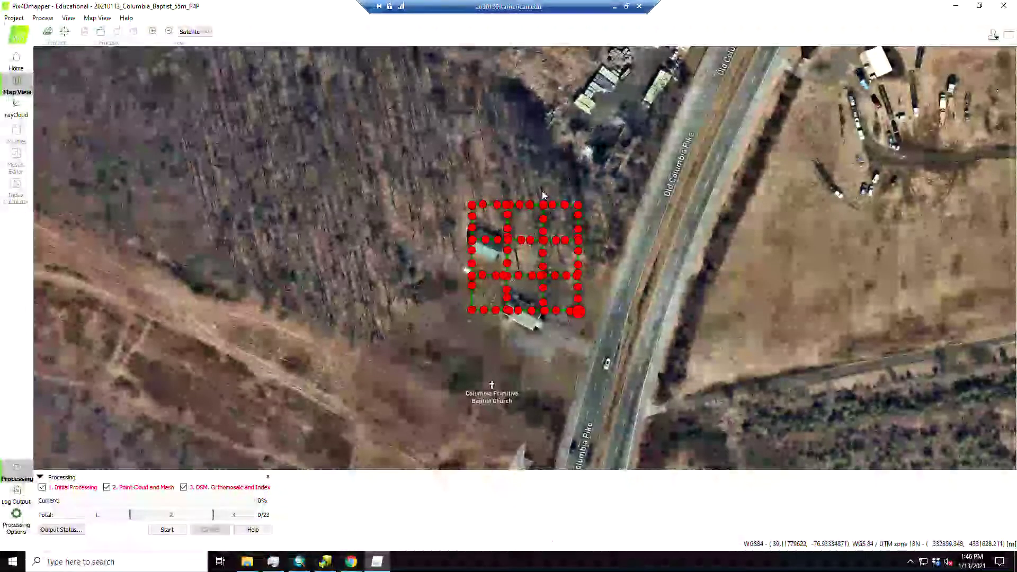
# Select a corner camera position on the map, then open Processing Options
pyautogui.click(578, 310)
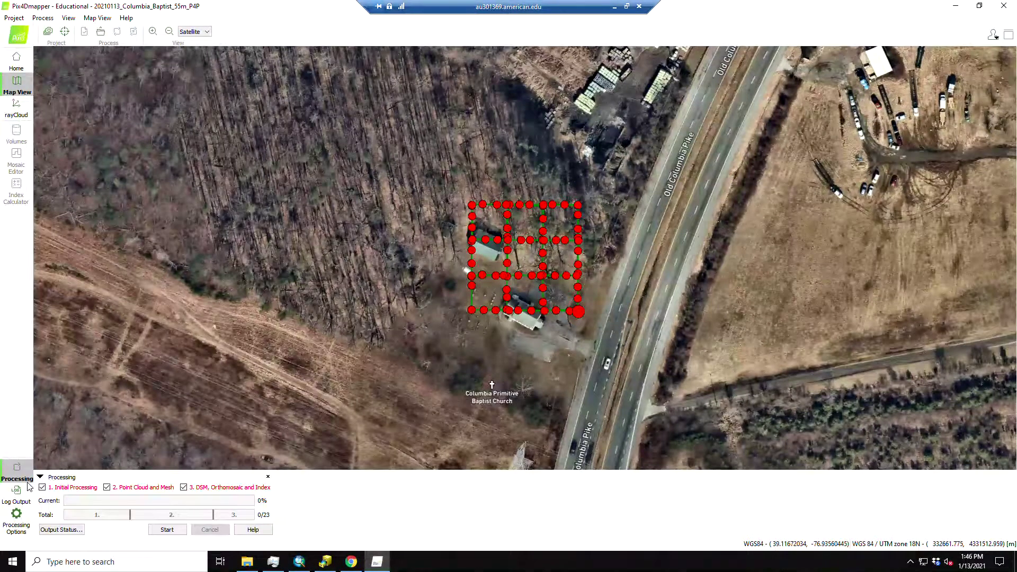
pyautogui.click(17, 522)
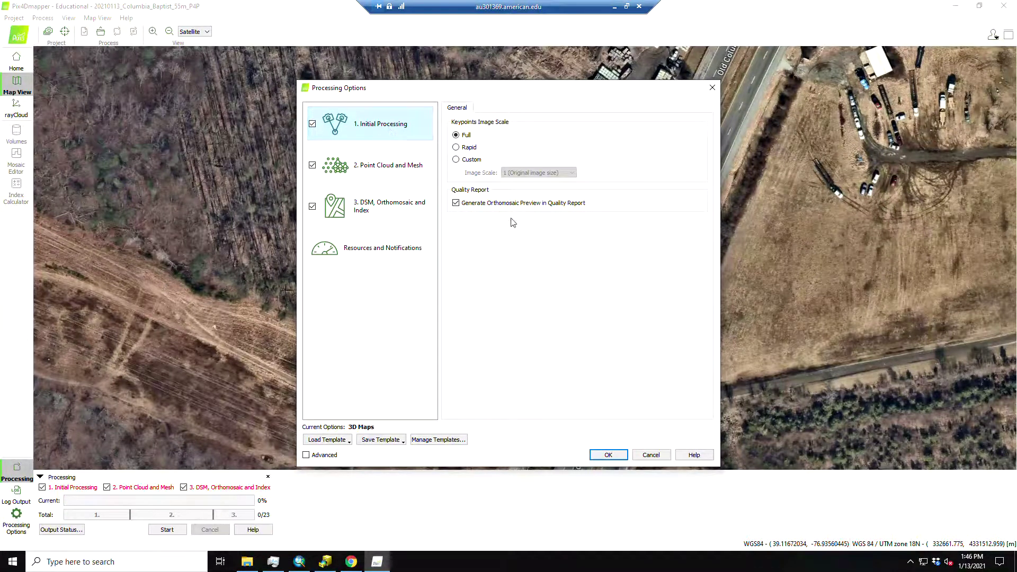
# Set densification image scale to 1 (Original) and point density to High (Slow), then apply
pyautogui.click(379, 165)
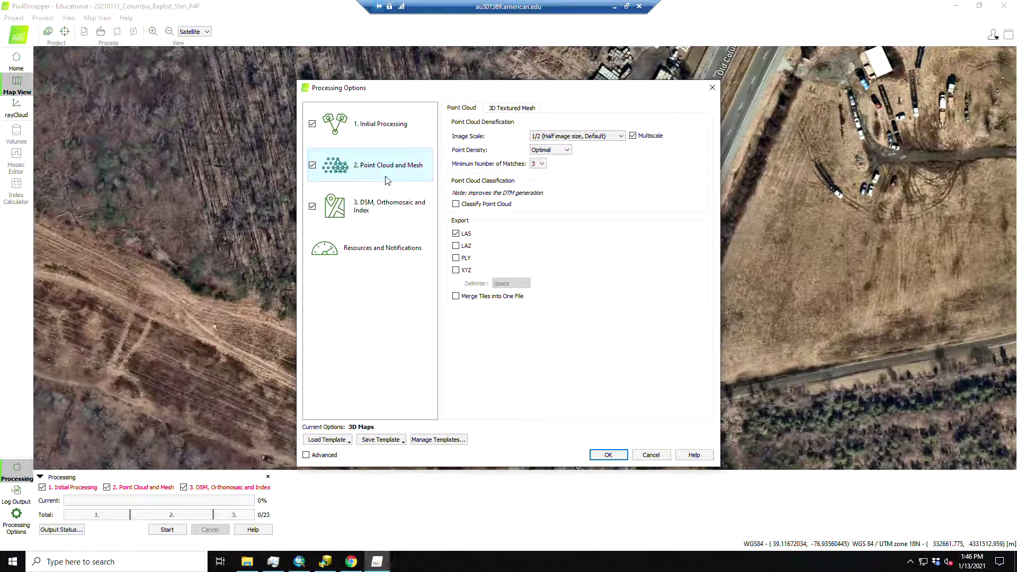
pyautogui.click(621, 137)
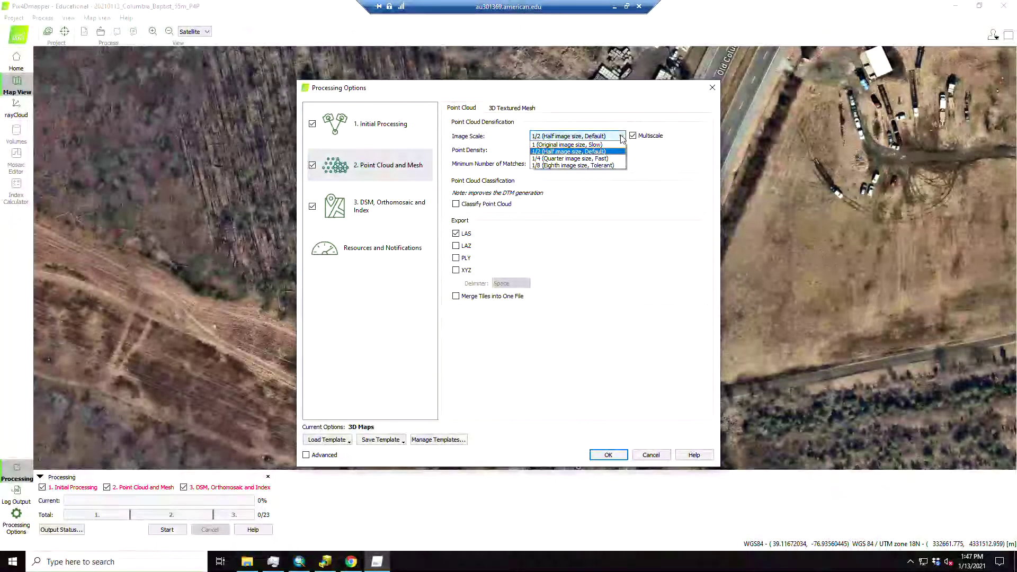
pyautogui.click(599, 145)
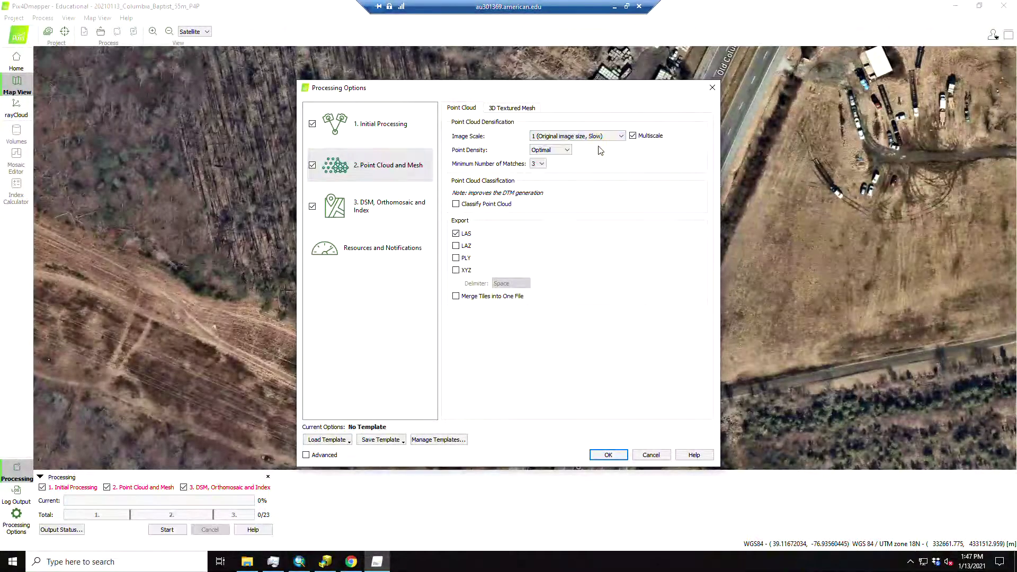
pyautogui.click(563, 151)
pyautogui.click(550, 159)
pyautogui.click(384, 211)
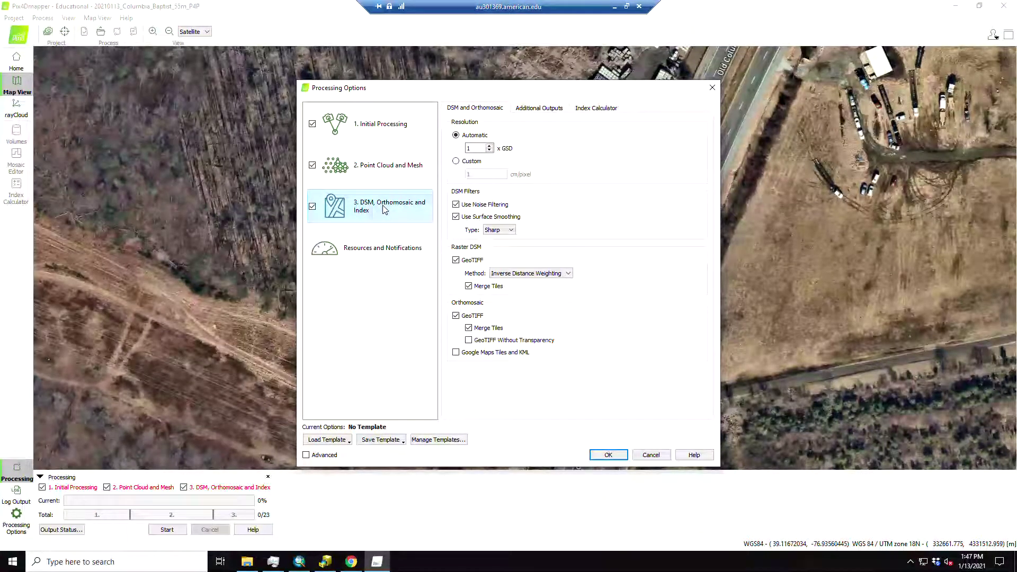
pyautogui.click(613, 455)
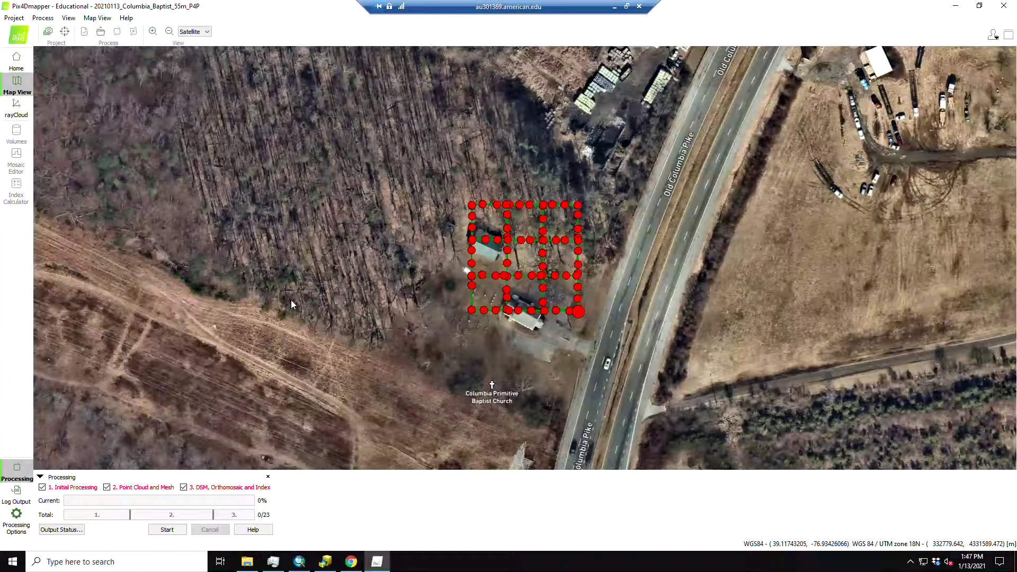
pyautogui.click(20, 19)
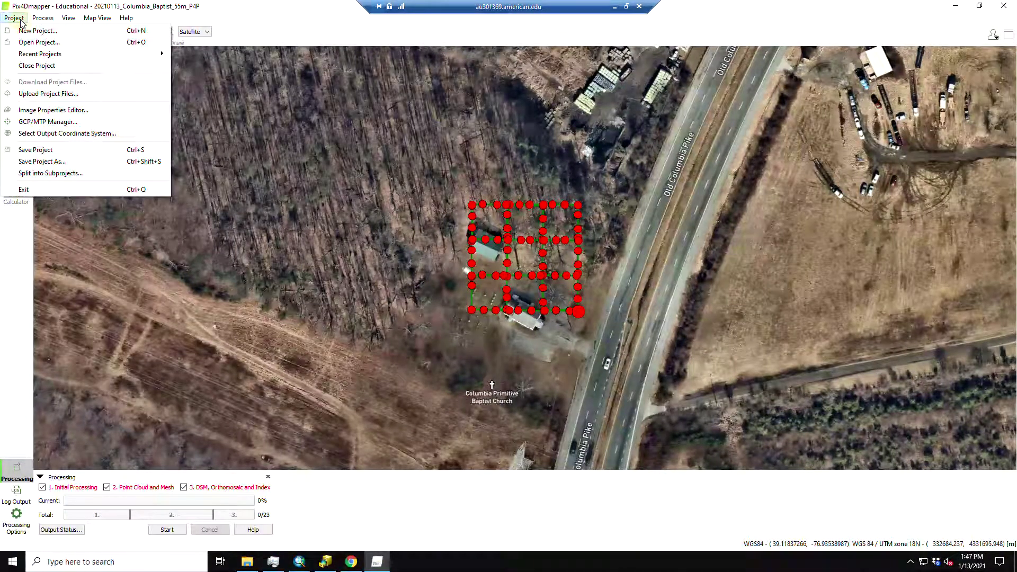
# Upload the project and image files to Pix4Dcloud with Start Processing enabled
pyautogui.click(50, 95)
pyautogui.click(457, 217)
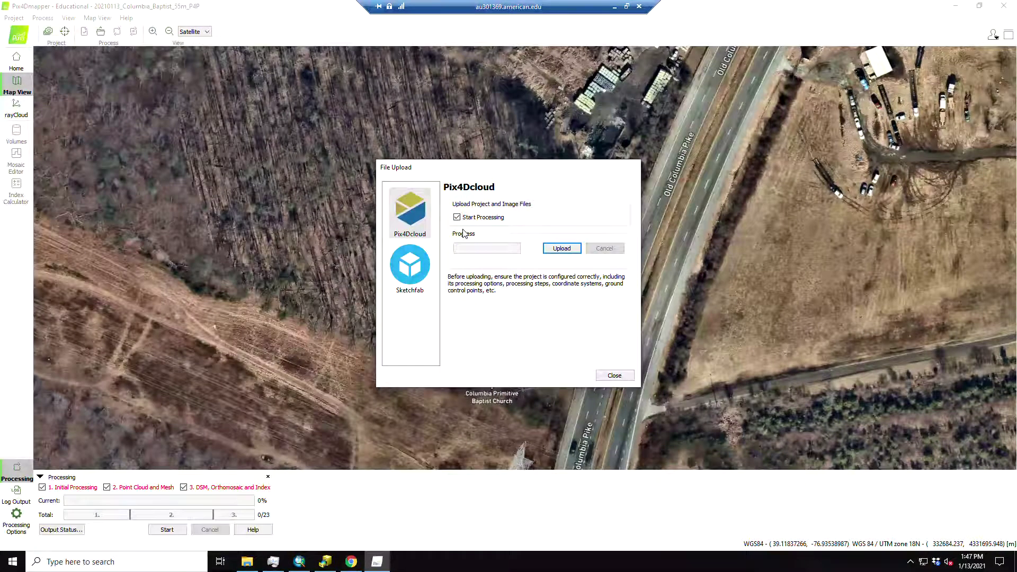
pyautogui.click(561, 248)
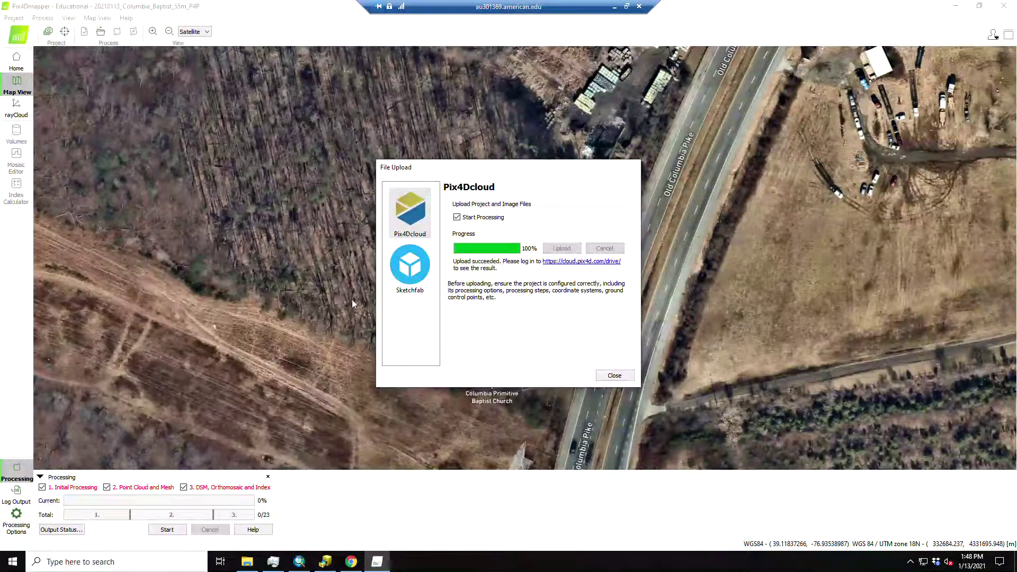
pyautogui.click(614, 376)
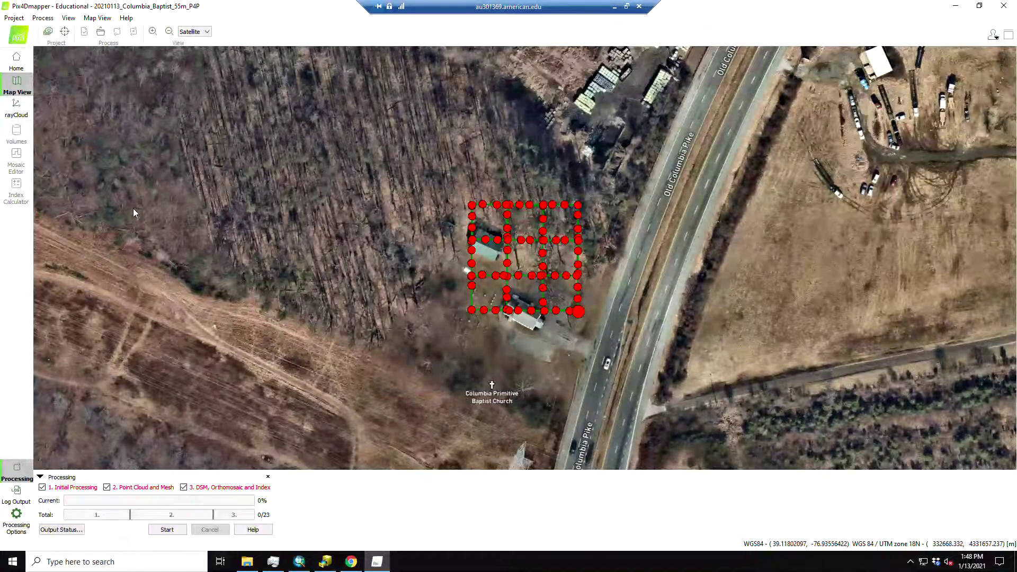
pyautogui.click(351, 561)
# Switch Gmail to the other signed-in account and delete the Google security alert email
pyautogui.click(318, 38)
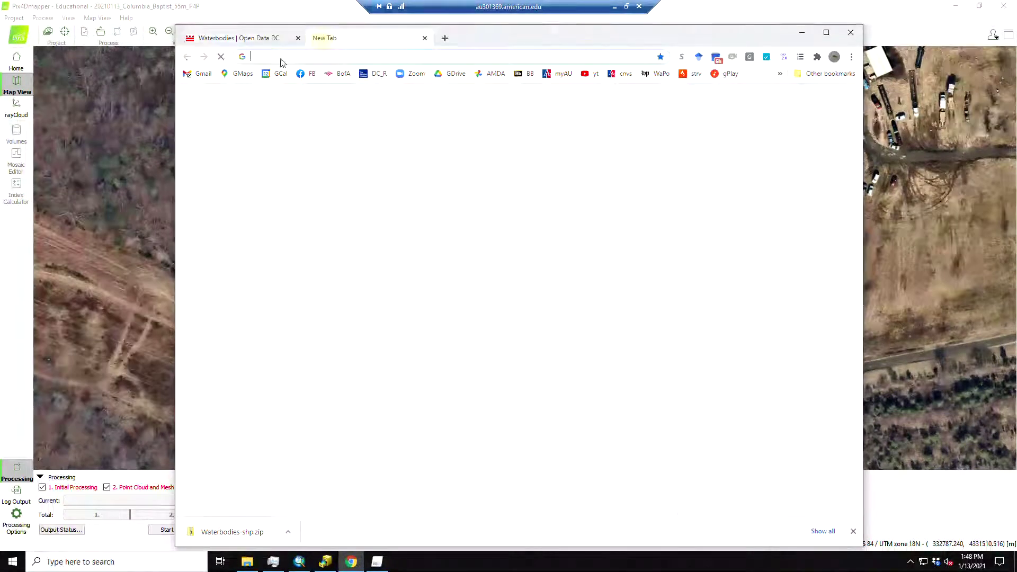
pyautogui.click(202, 75)
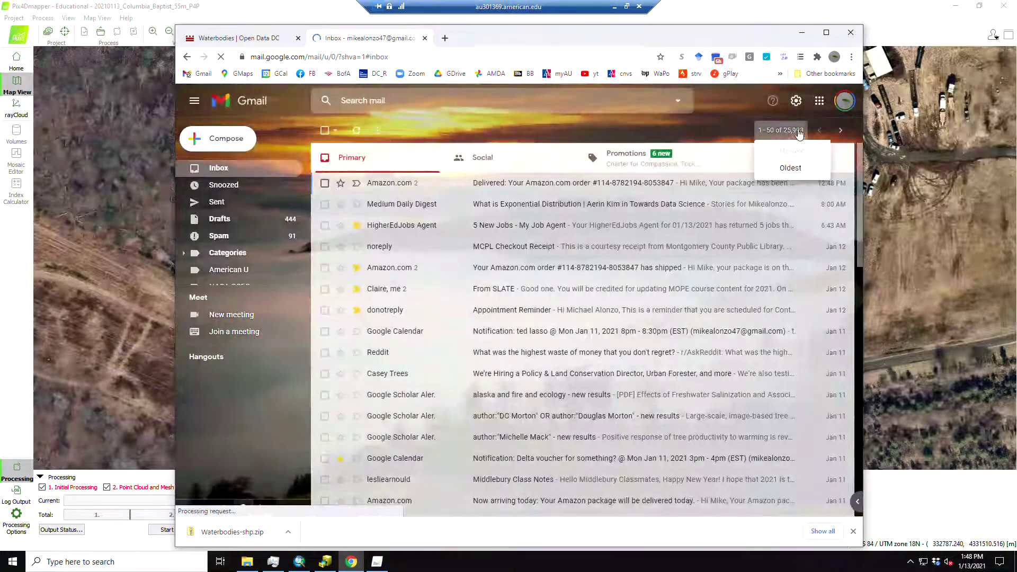
pyautogui.click(845, 104)
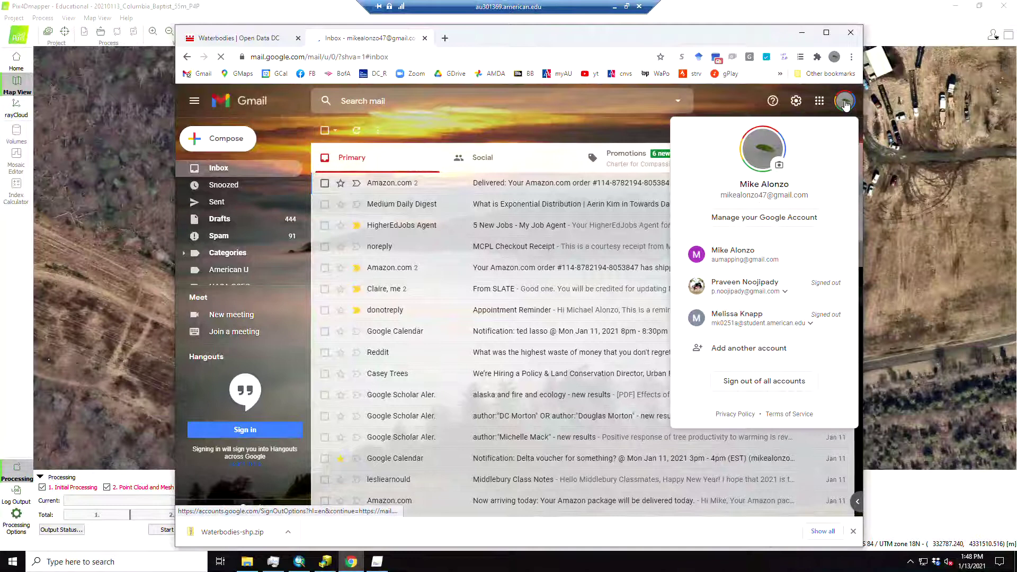
pyautogui.click(754, 251)
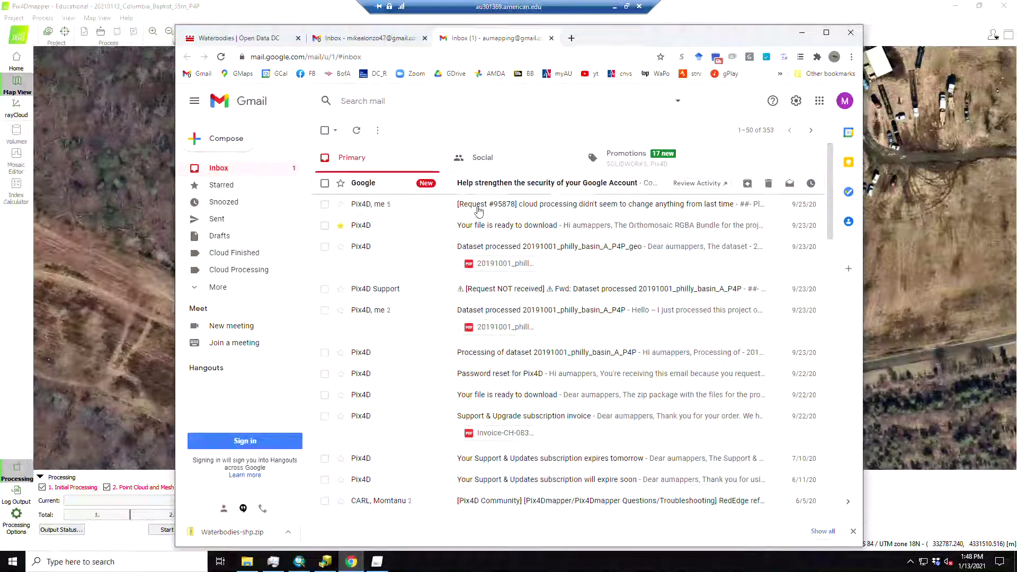
pyautogui.click(325, 183)
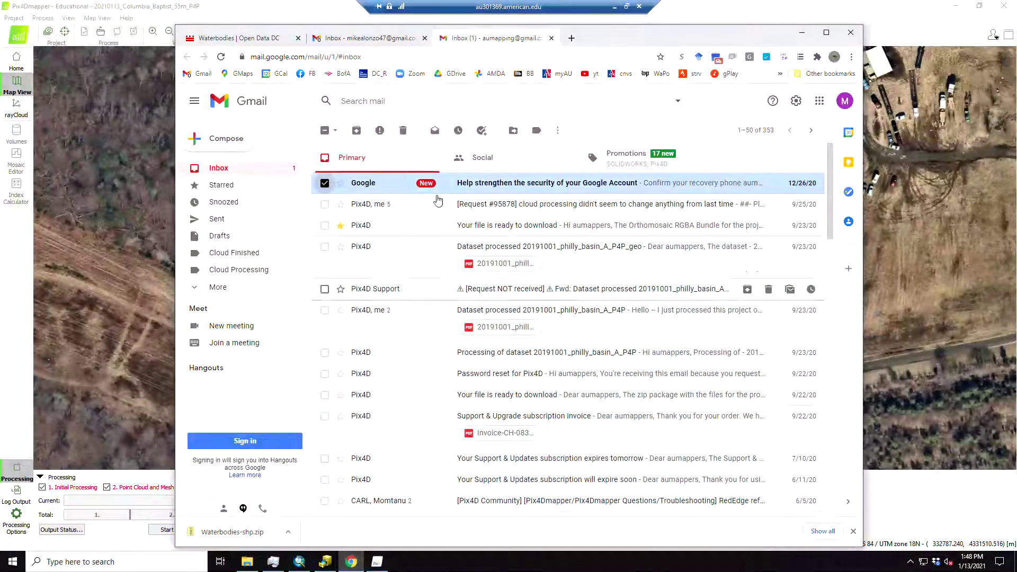
pyautogui.click(412, 131)
pyautogui.click(571, 37)
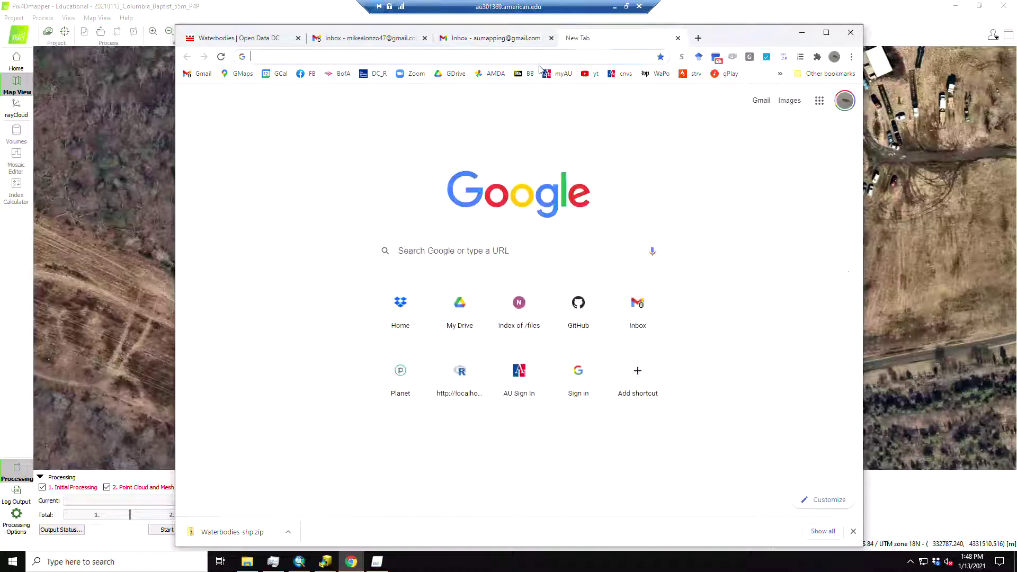
# Log in to cloud.pix4d.com with the saved credentials to see the dataset processing
pyautogui.click(540, 58)
pyautogui.write('cloud.pix4d.com')
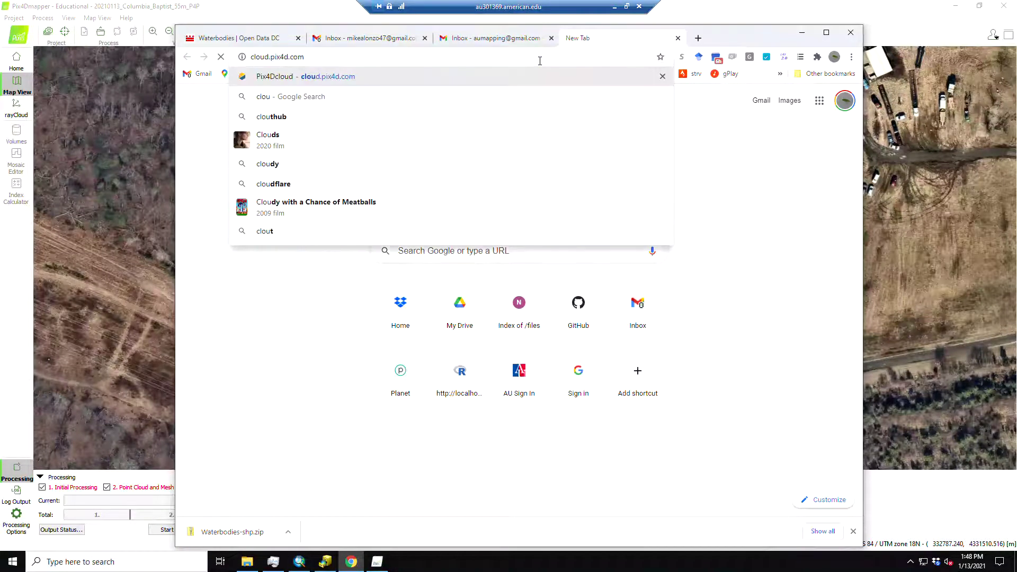
pyautogui.press('Return')
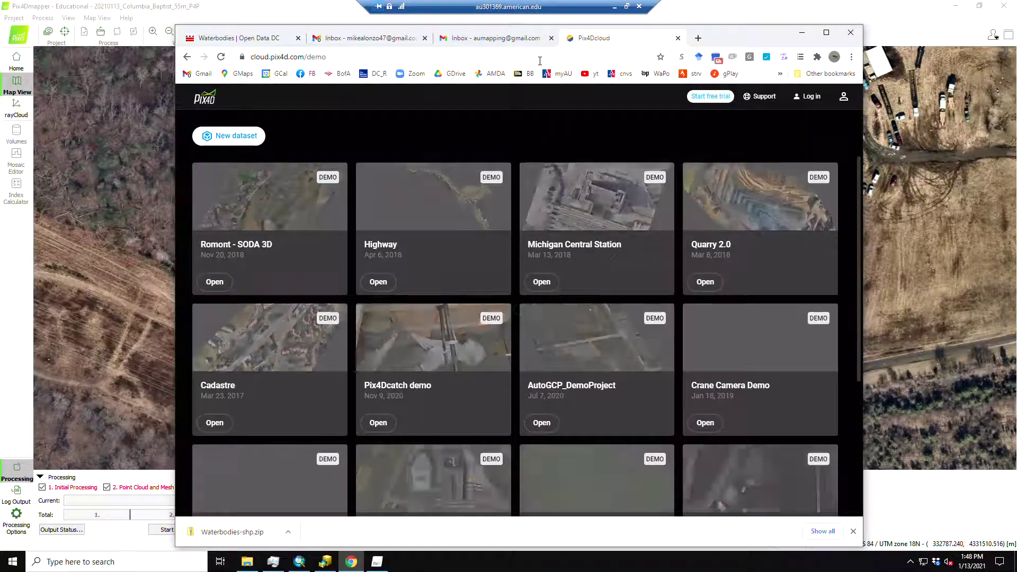
pyautogui.click(807, 96)
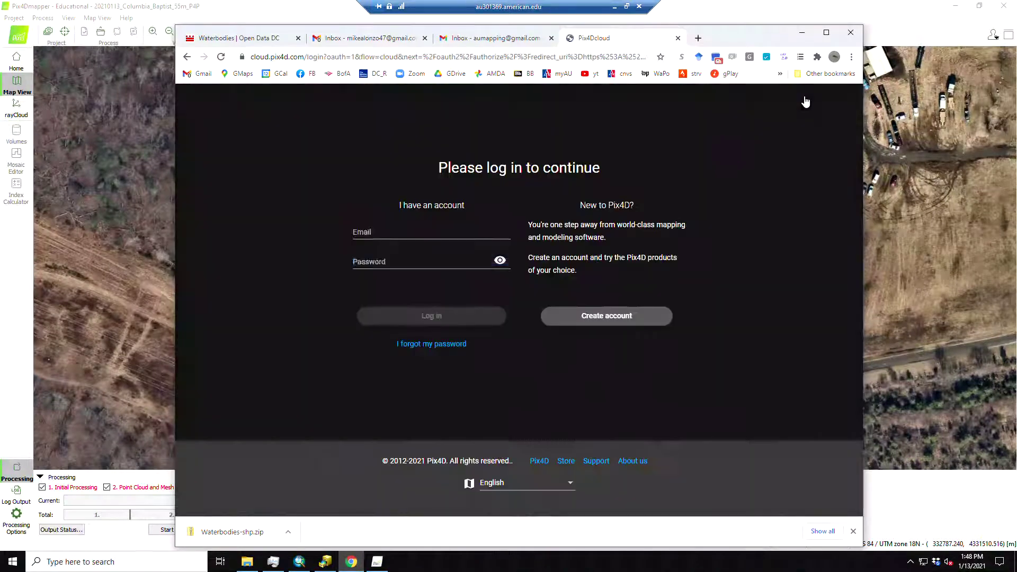
pyautogui.click(398, 260)
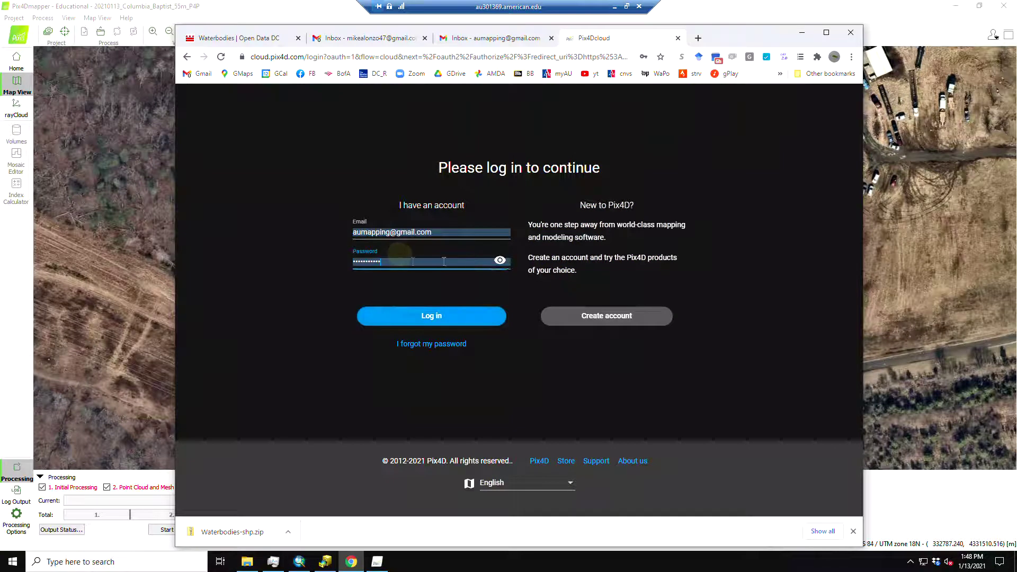
pyautogui.click(500, 260)
pyautogui.click(432, 316)
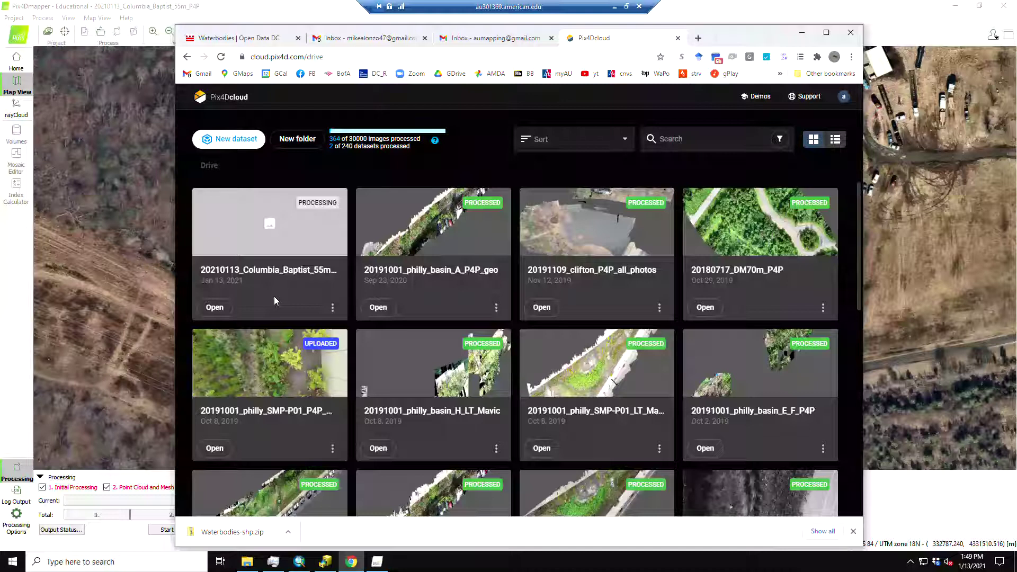
pyautogui.moveTo(750, 42); pyautogui.dragTo(745, 33)
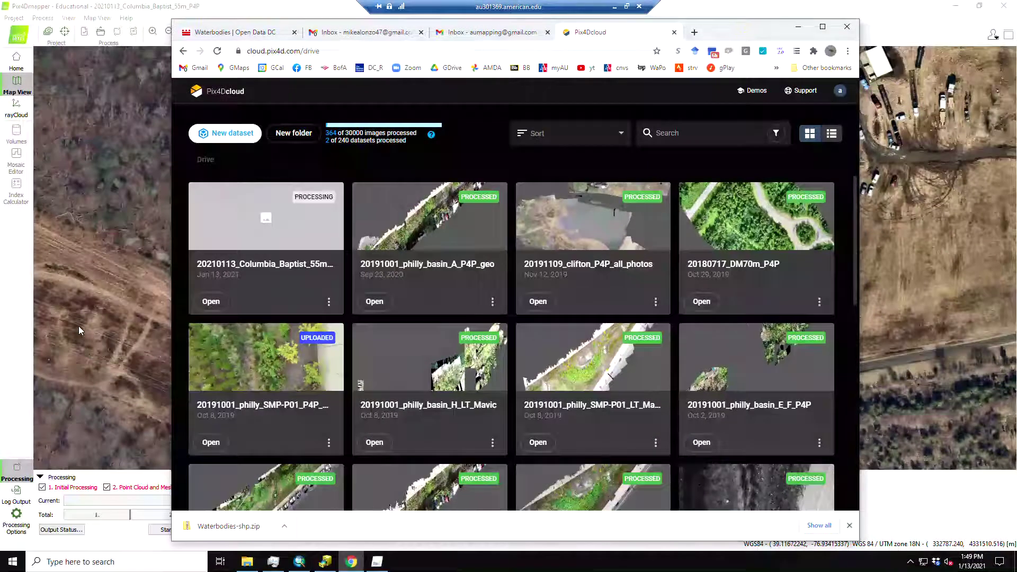